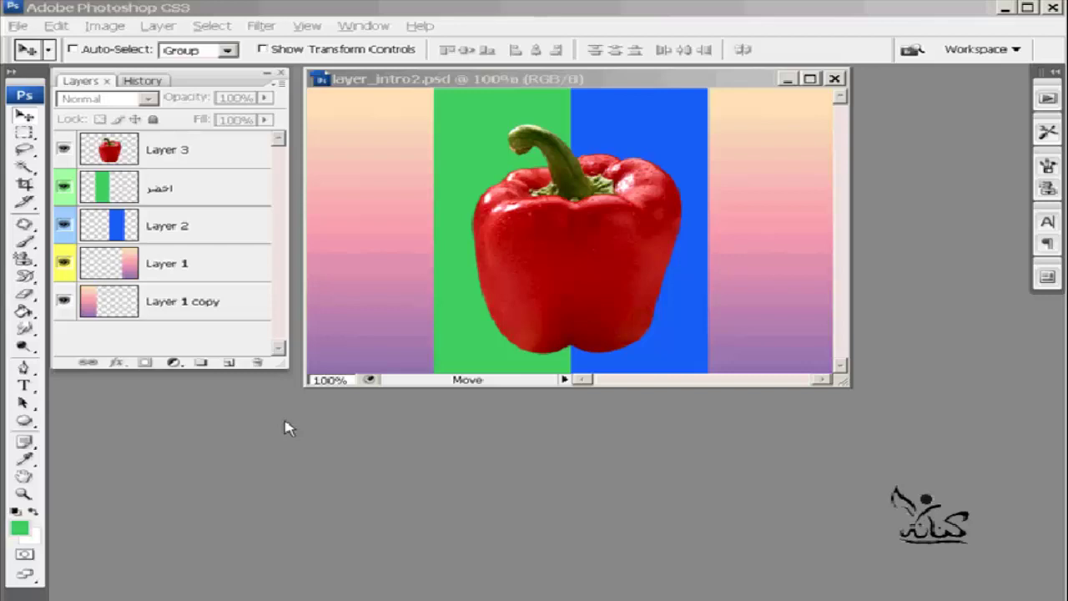
Step: Shift the Layer 1 copy and Layer 1 gradient layers slightly left, then deselect
left_click(284, 427)
left_click(177, 307)
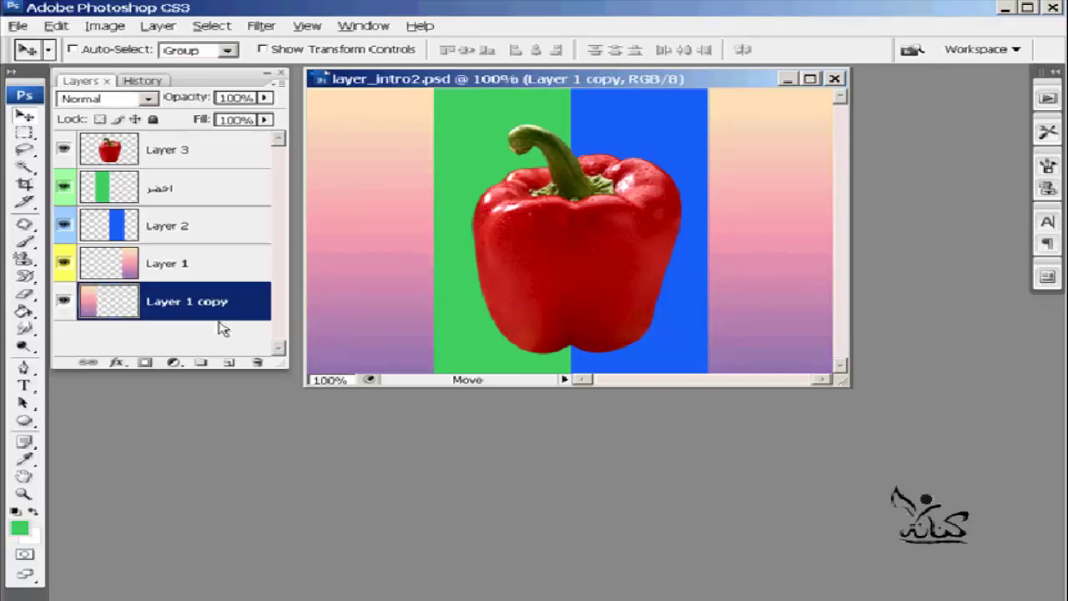
left_click(185, 276, "shift")
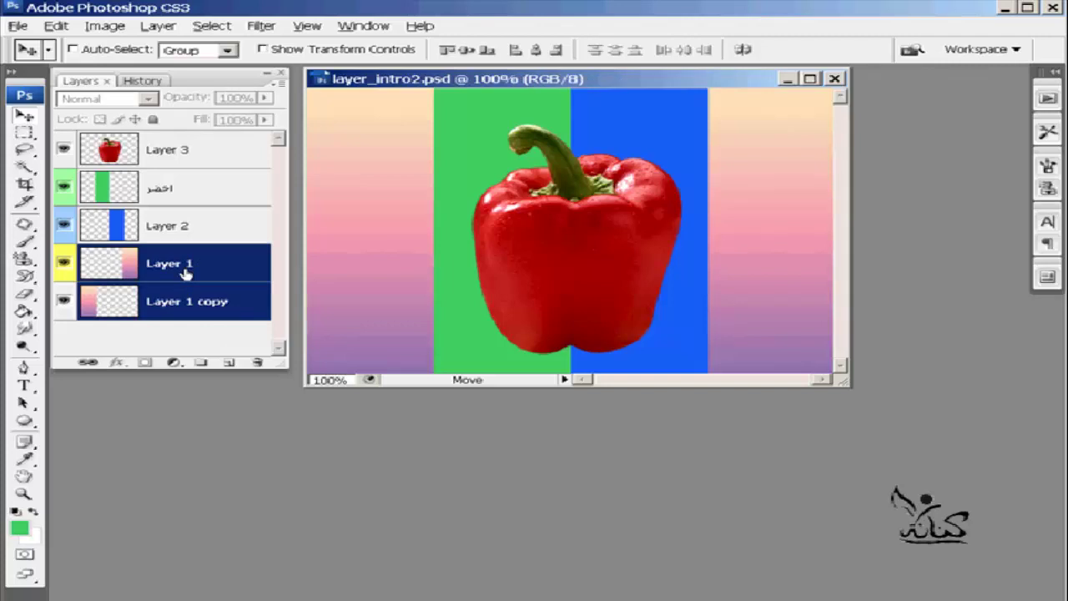
mouse_move(381, 232)
left_mouse_down()
mouse_move(351, 233)
mouse_move(381, 233)
left_mouse_up()
left_click(163, 350)
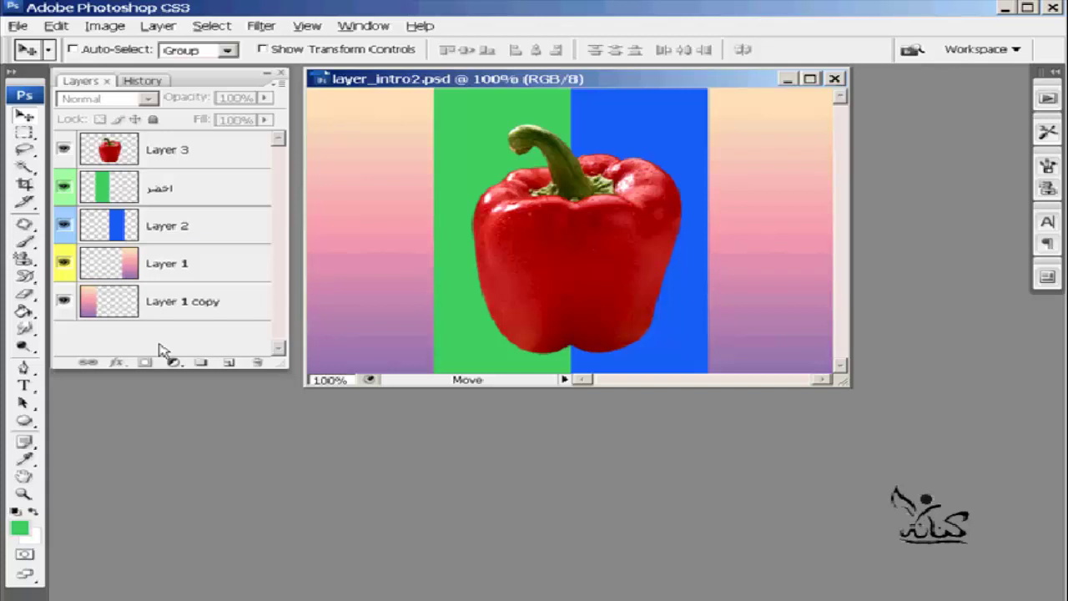
Step: Select Layer 3 and the green layer and load the pepper-plus-green-strip outline as a selection
left_click(178, 155)
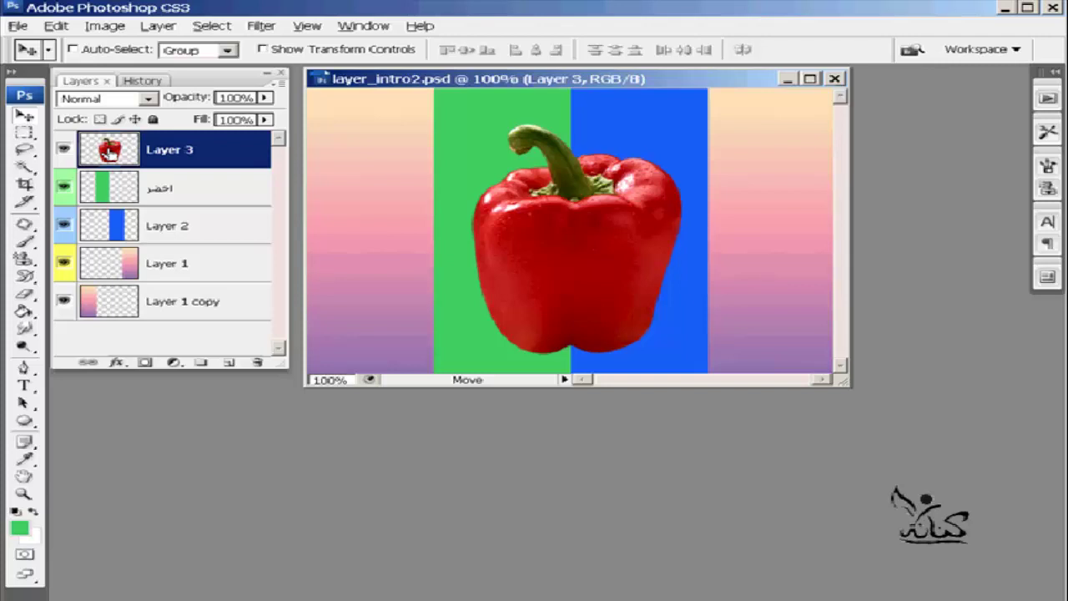
left_click(111, 153, "ctrl")
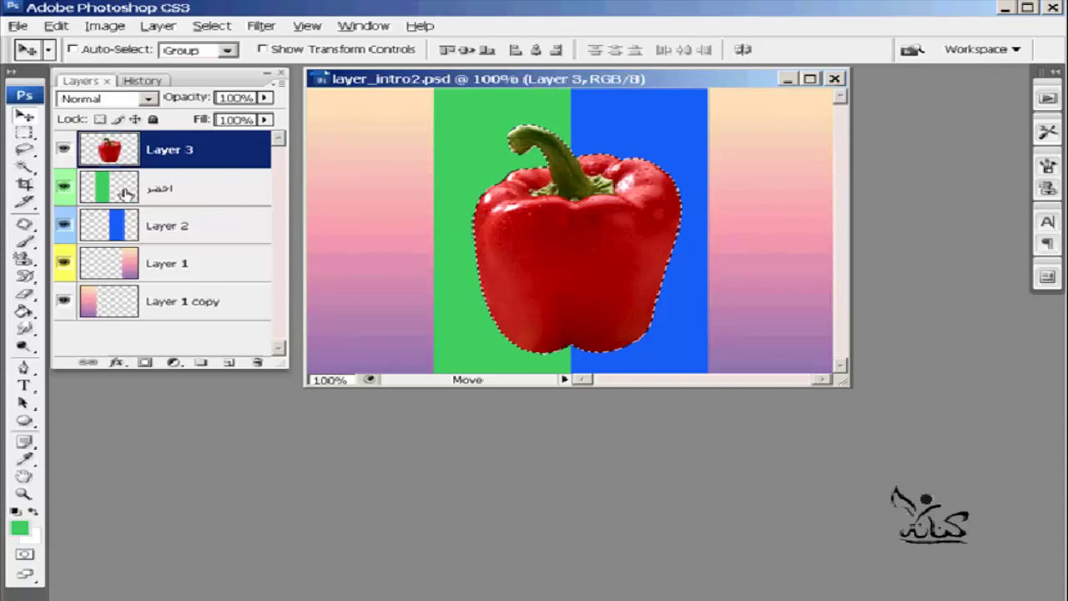
left_click(125, 194, "ctrl")
left_click(125, 193, "shift")
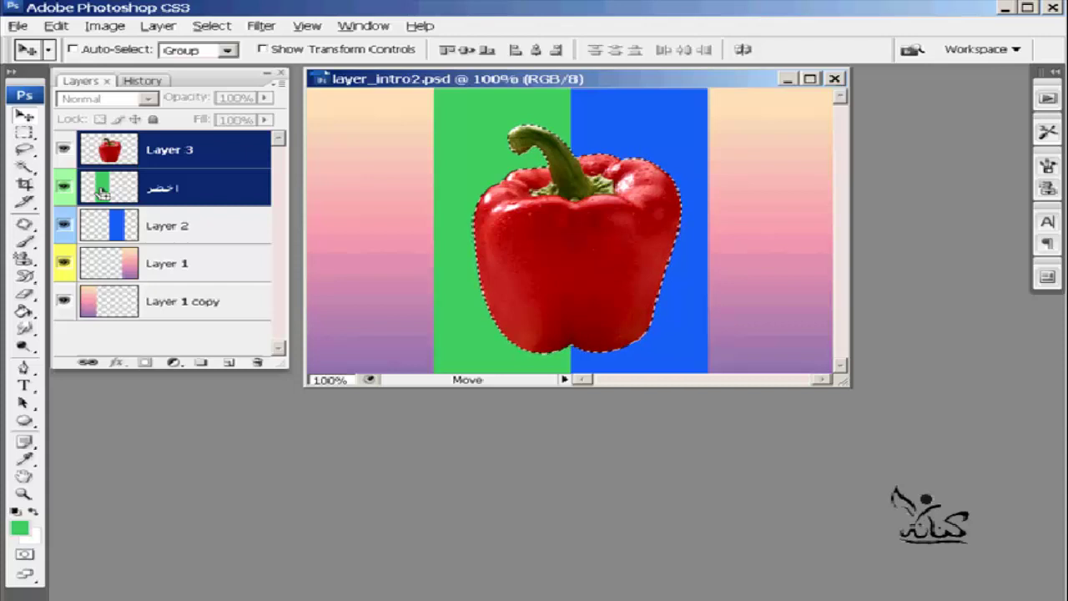
left_click(102, 192, "ctrl+shift")
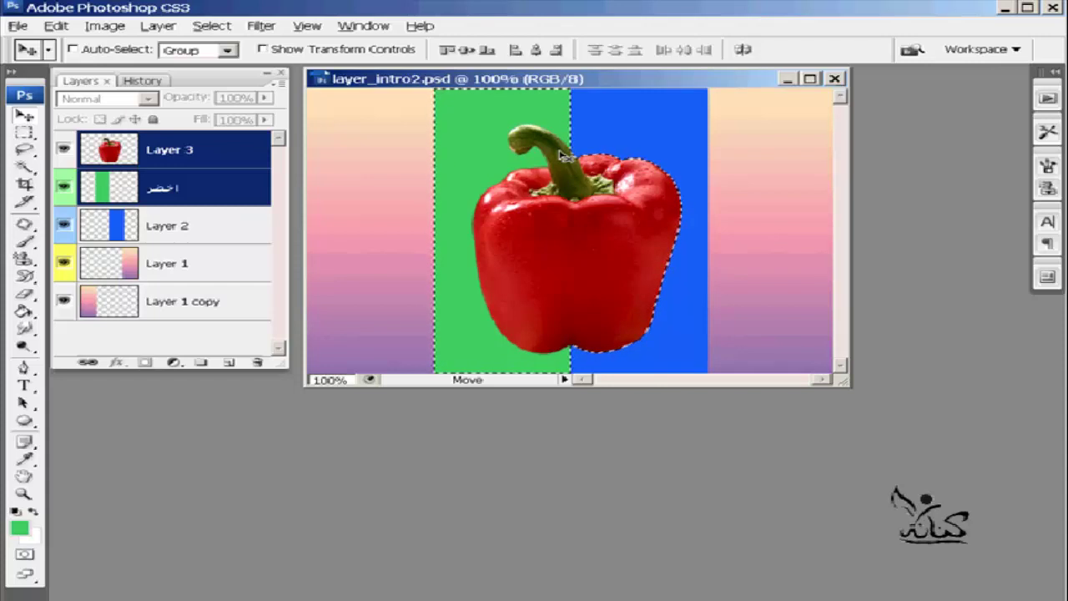
Step: Delete the pepper and green layers, fill the selection with green, then revert to Snapshot 1
key("Delete")
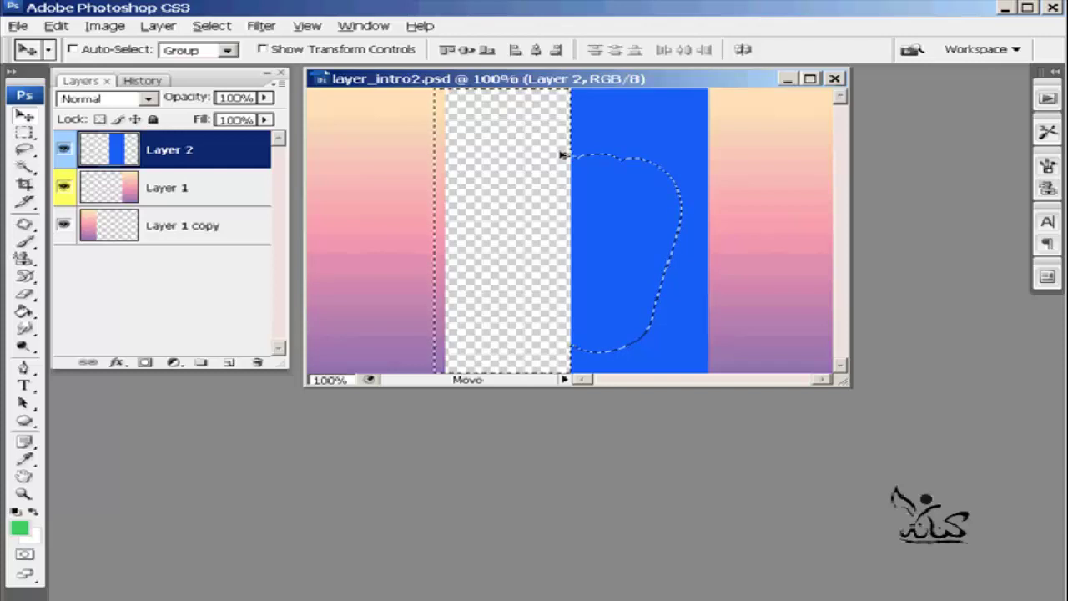
key("alt+BackSpace")
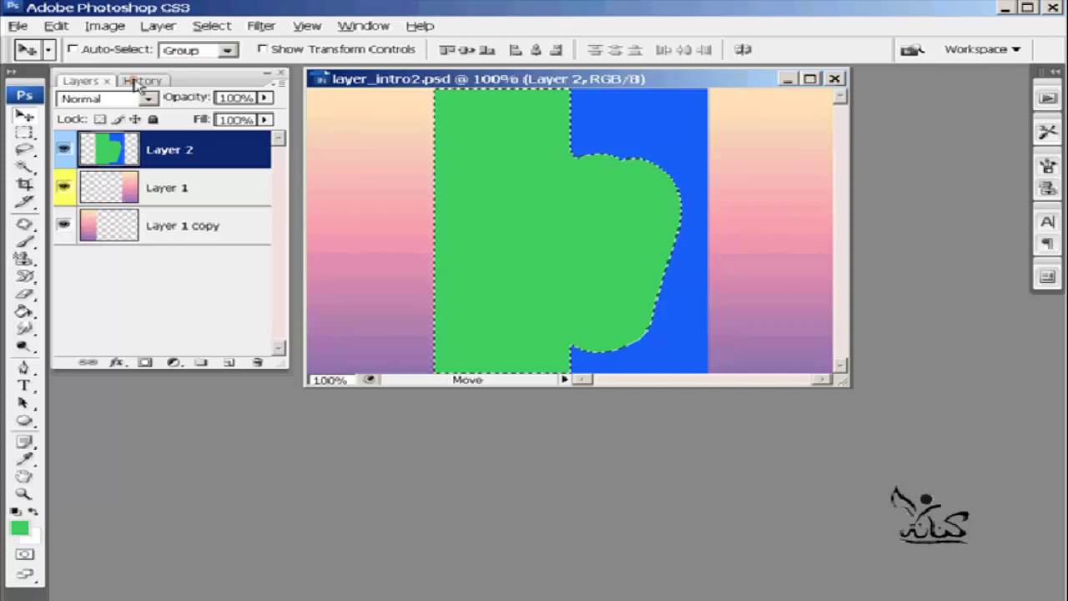
left_click(140, 81)
left_click(130, 125)
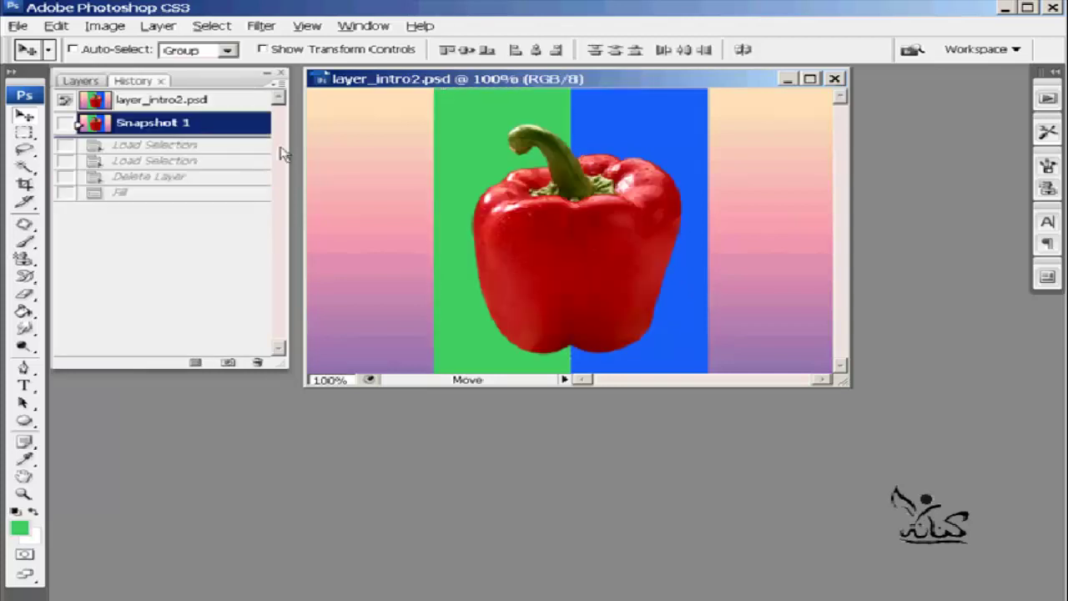
Step: Return to the Layers panel and select only Layer 3, the pepper layer
left_click(77, 81)
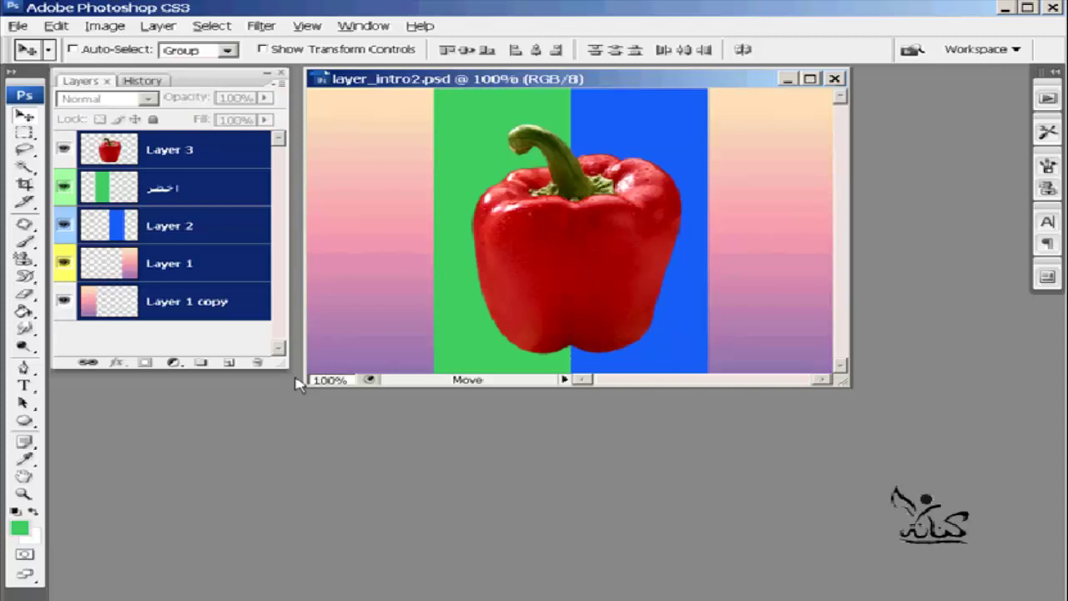
left_click(177, 349)
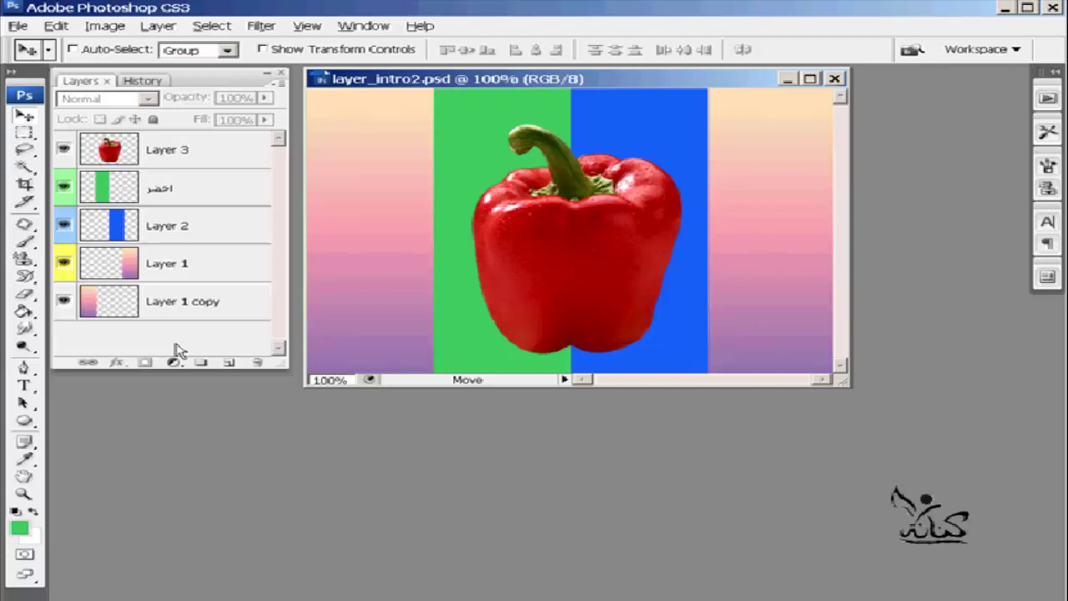
left_click(159, 157)
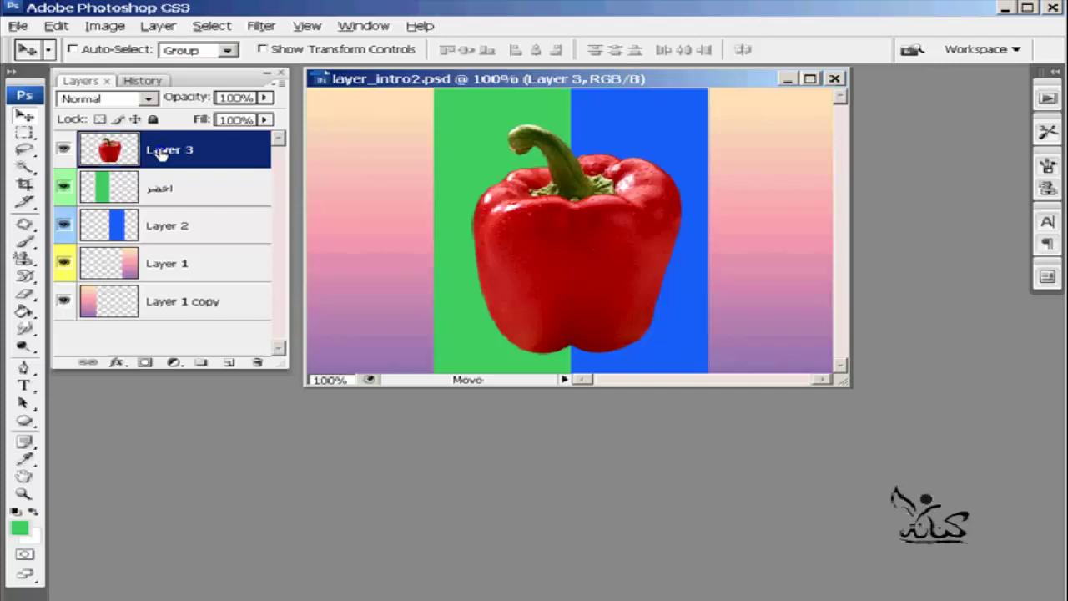
Step: Create a clipping mask clipping Layer 3's pepper to the green layer, then select the green layer
right_click(161, 154)
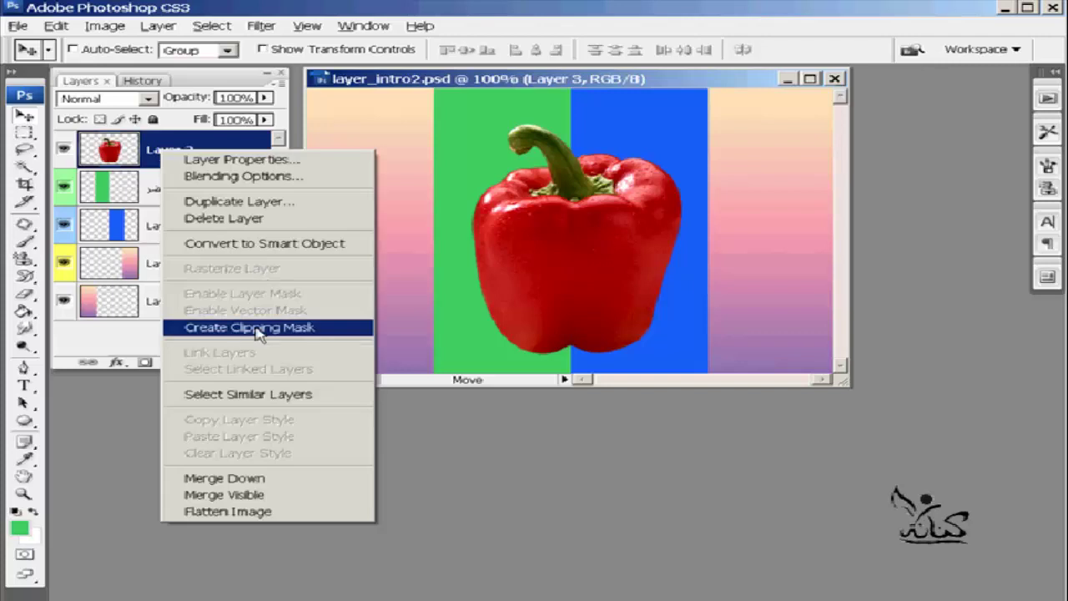
key("Escape")
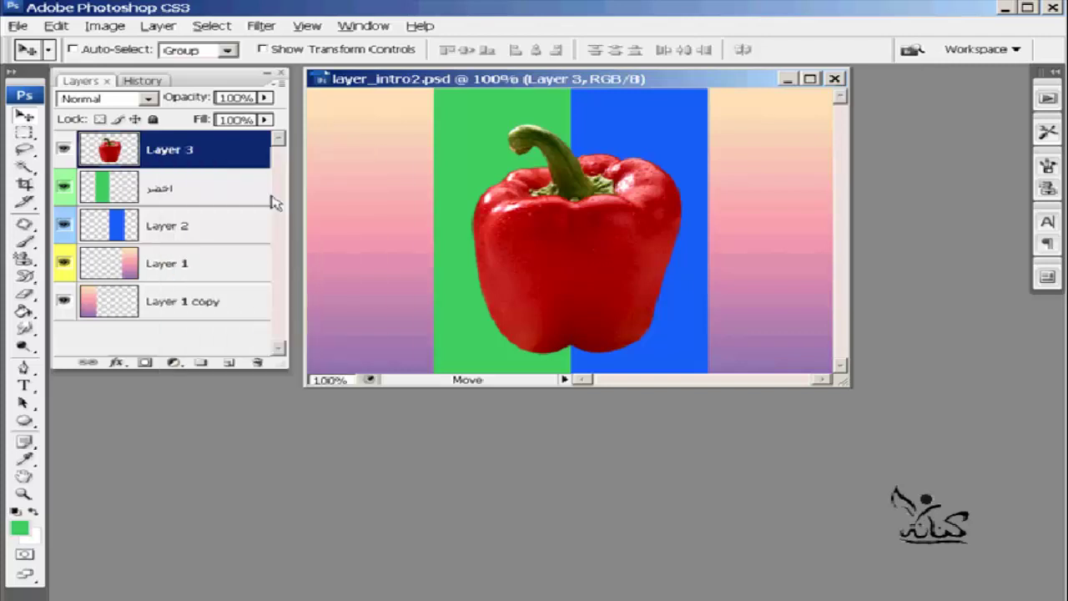
right_click(199, 155)
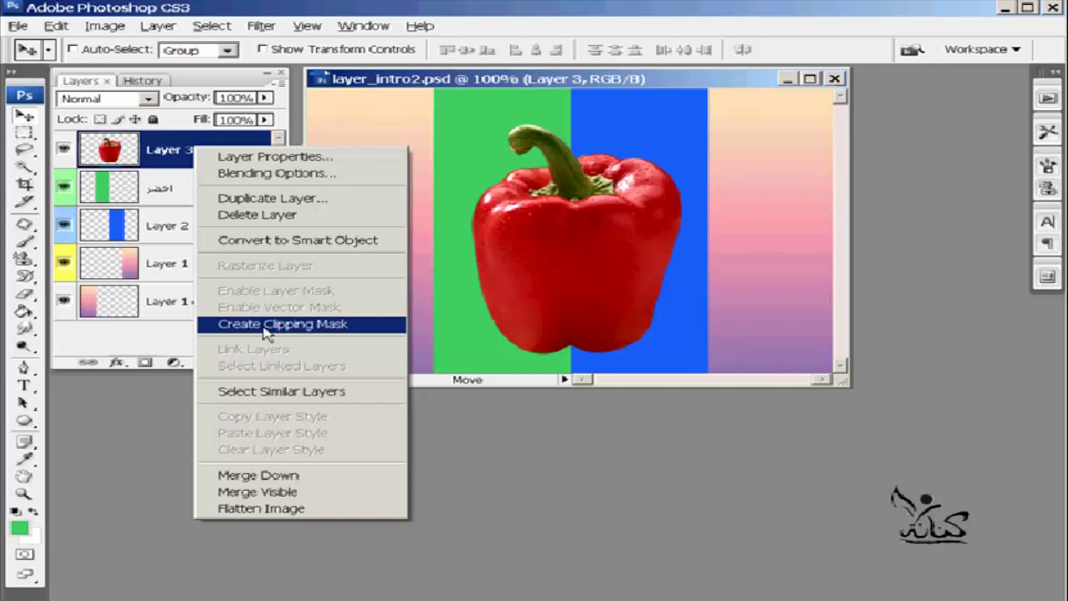
left_click(267, 326)
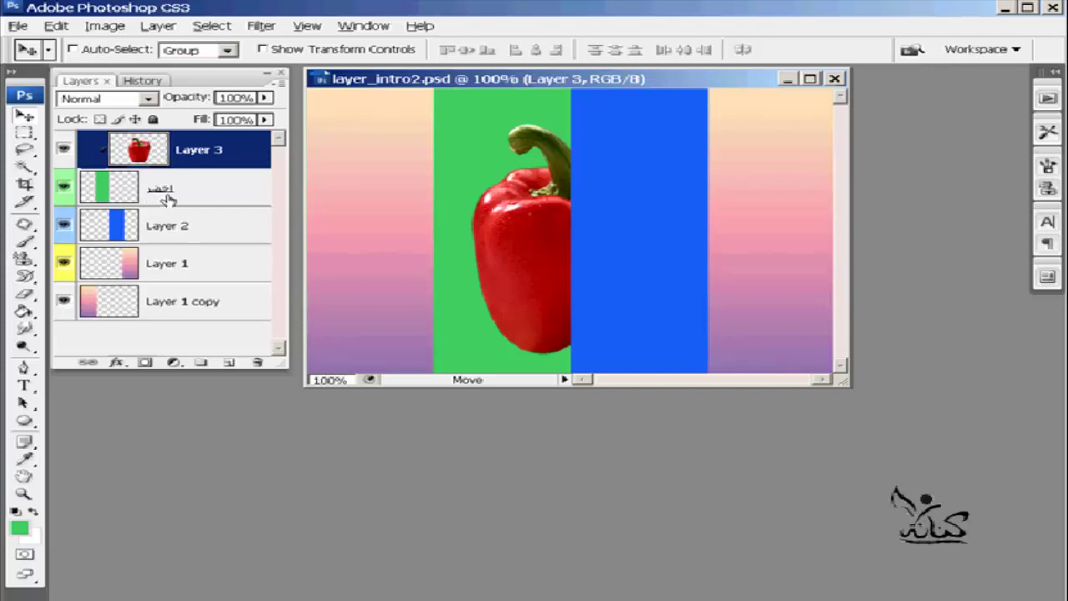
left_click(217, 192)
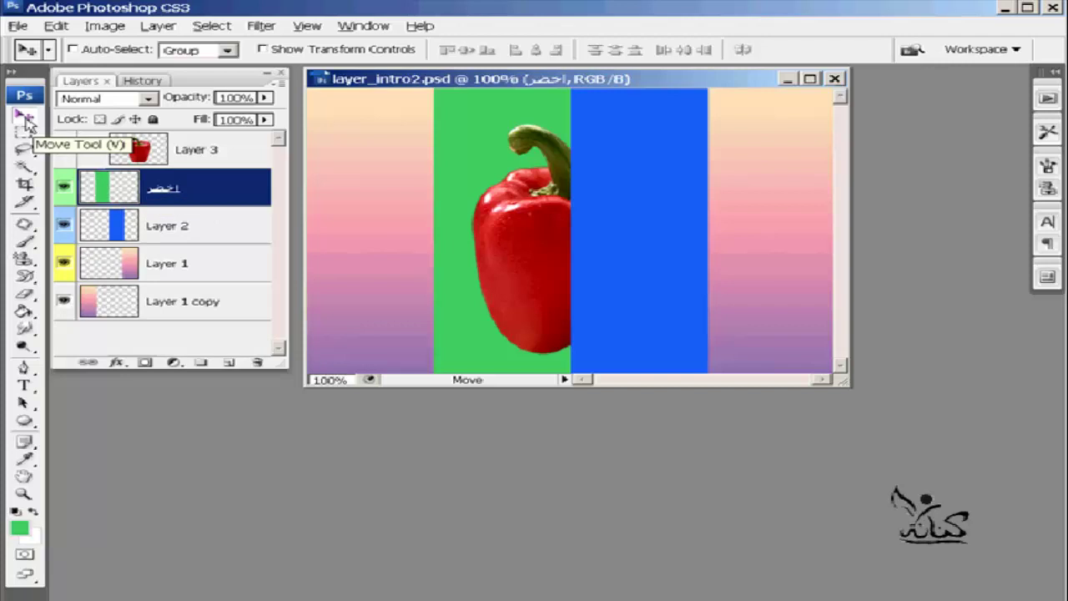
Step: Nudge the green strip slightly right, then drag the clipped pepper left inside it
mouse_move(538, 240)
left_mouse_down()
mouse_move(483, 238)
mouse_move(601, 238)
mouse_move(478, 237)
mouse_move(689, 231)
mouse_move(612, 232)
mouse_move(621, 228)
mouse_move(616, 242)
mouse_move(575, 242)
mouse_move(676, 242)
mouse_move(540, 242)
mouse_move(550, 243)
left_mouse_up()
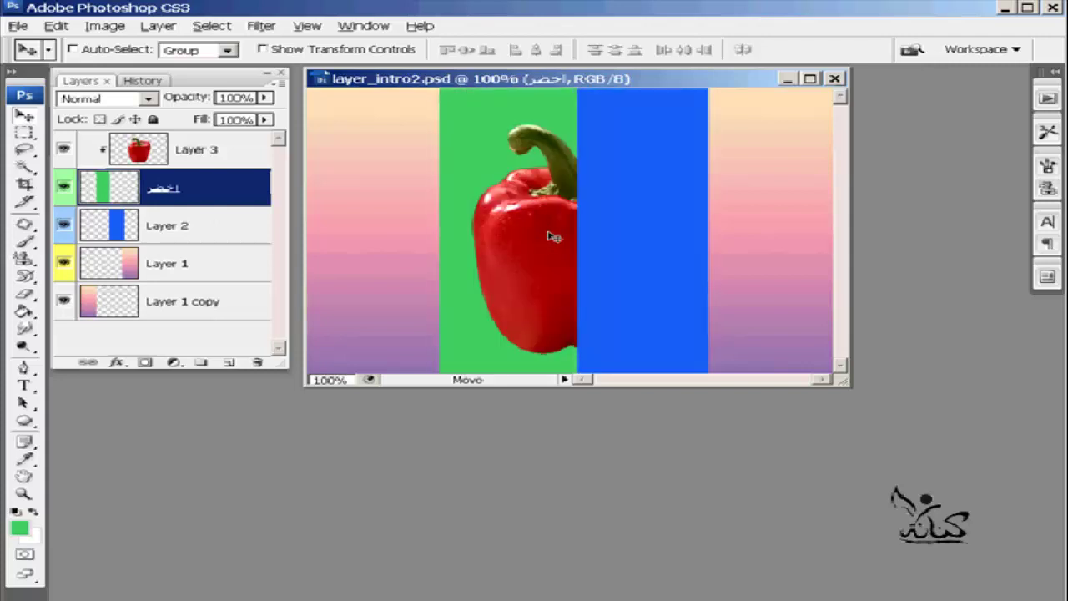
left_click(147, 153)
mouse_move(554, 243)
left_mouse_down()
mouse_move(389, 247)
mouse_move(584, 246)
mouse_move(494, 253)
mouse_move(492, 244)
mouse_move(508, 248)
mouse_move(501, 254)
left_mouse_up()
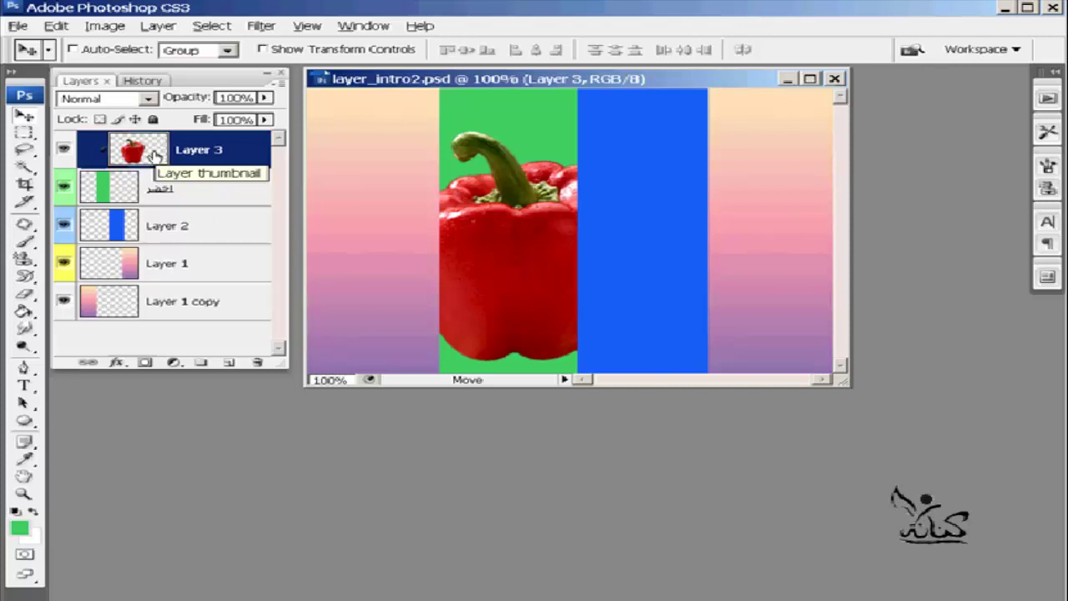
Step: Release Layer 3's clipping mask, move the pepper over the blue strip, and drop it below the strip layers
right_click(156, 156)
right_click(209, 152)
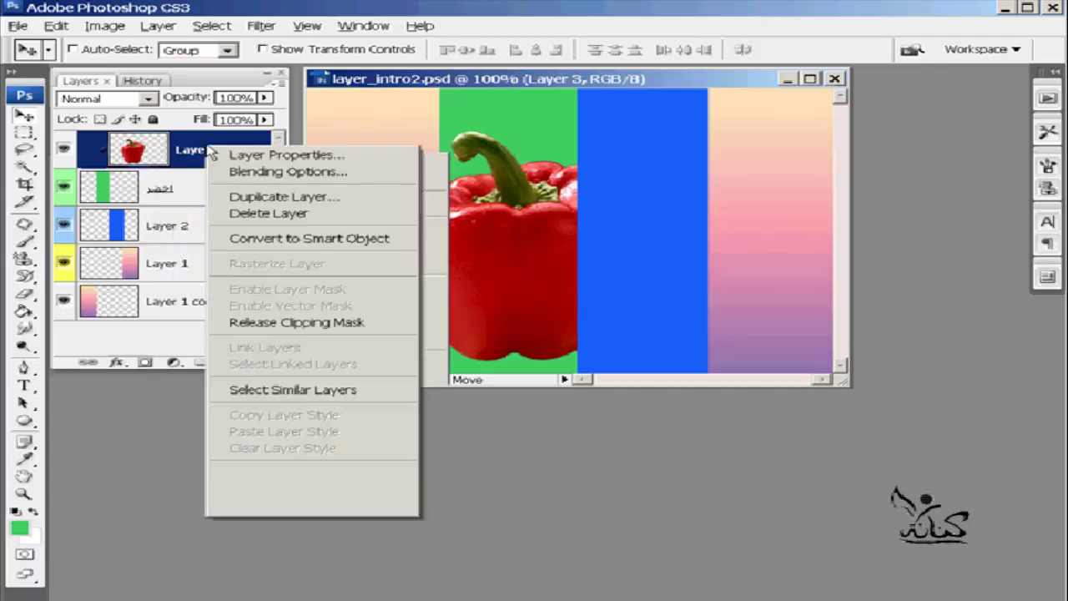
left_click(254, 326)
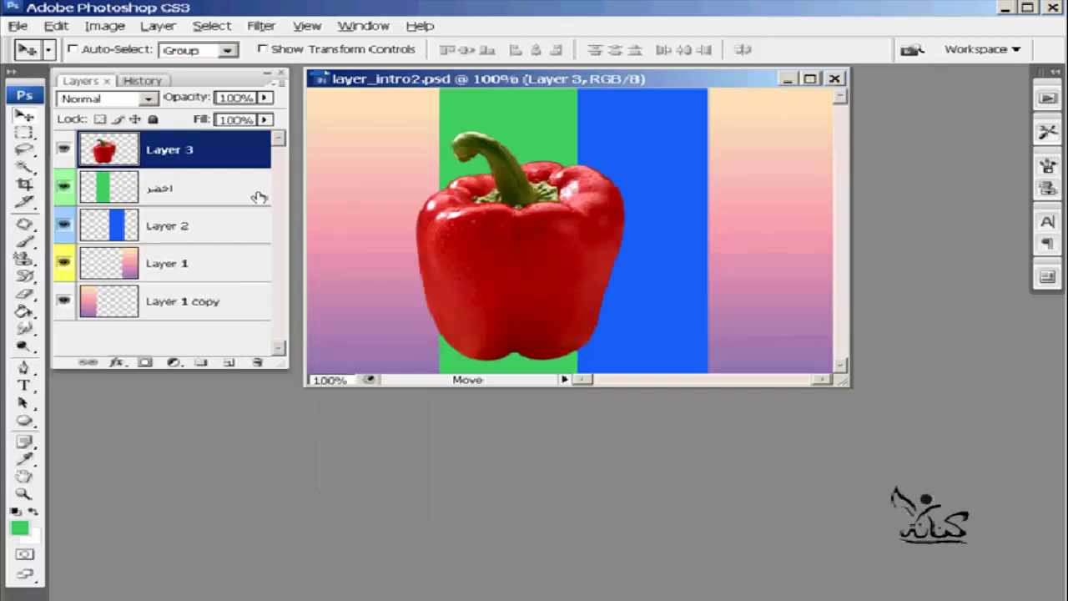
left_click_drag(505, 264, 566, 253)
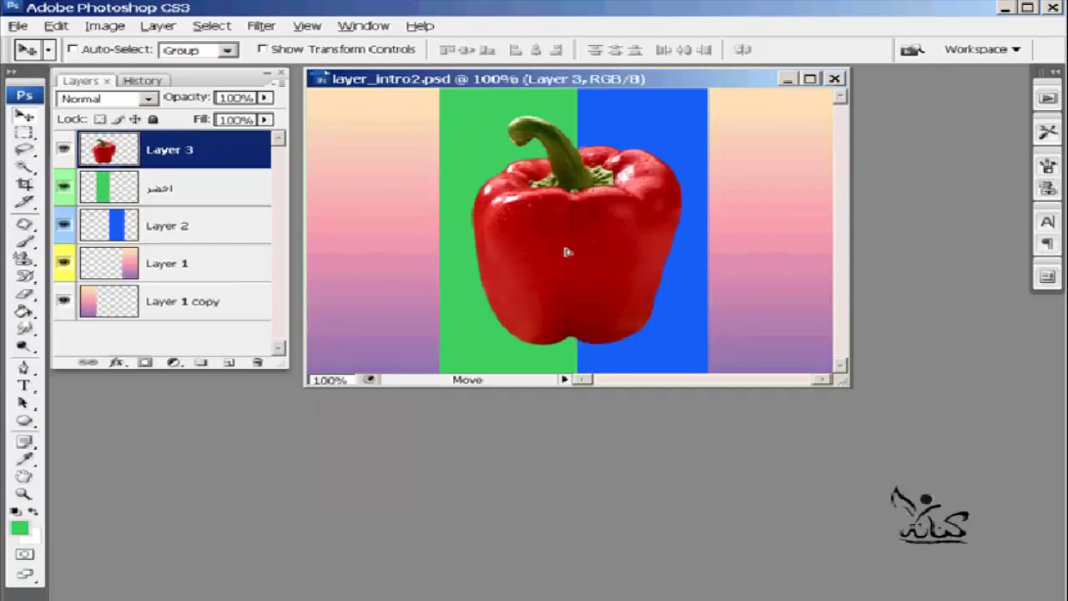
left_click_drag(111, 150, 117, 244)
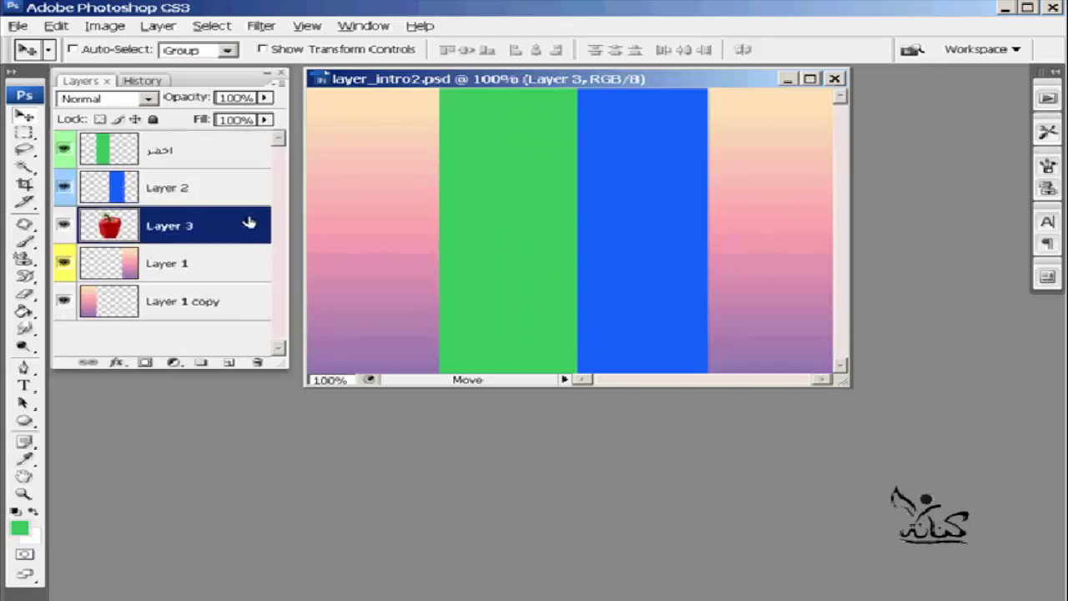
Step: Clip both the green layer and Layer 2 strips to the pepper layer beneath them
left_click(187, 154)
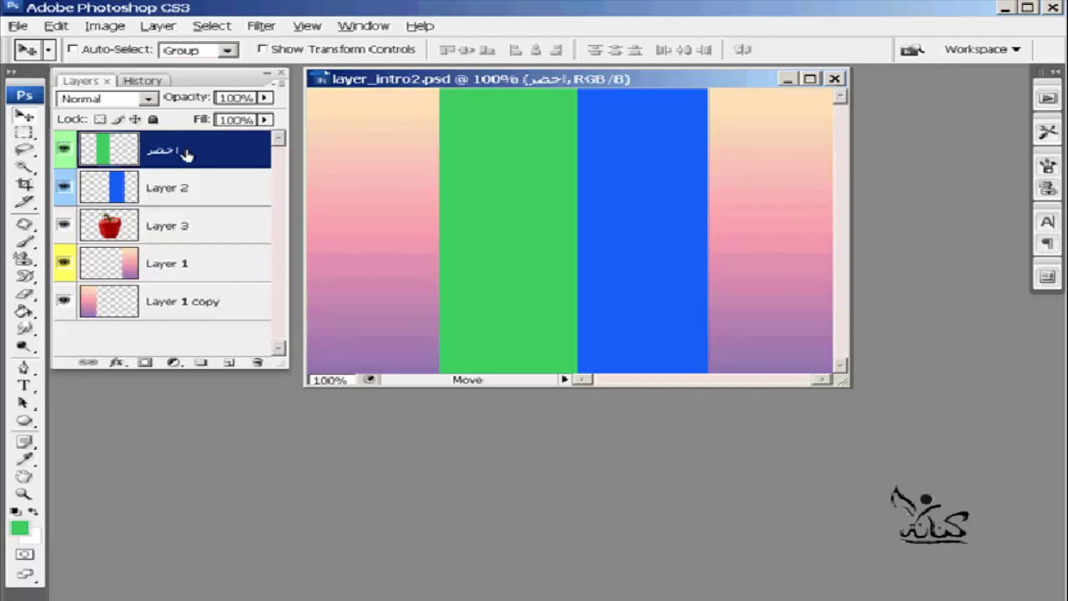
left_click(211, 197, "shift")
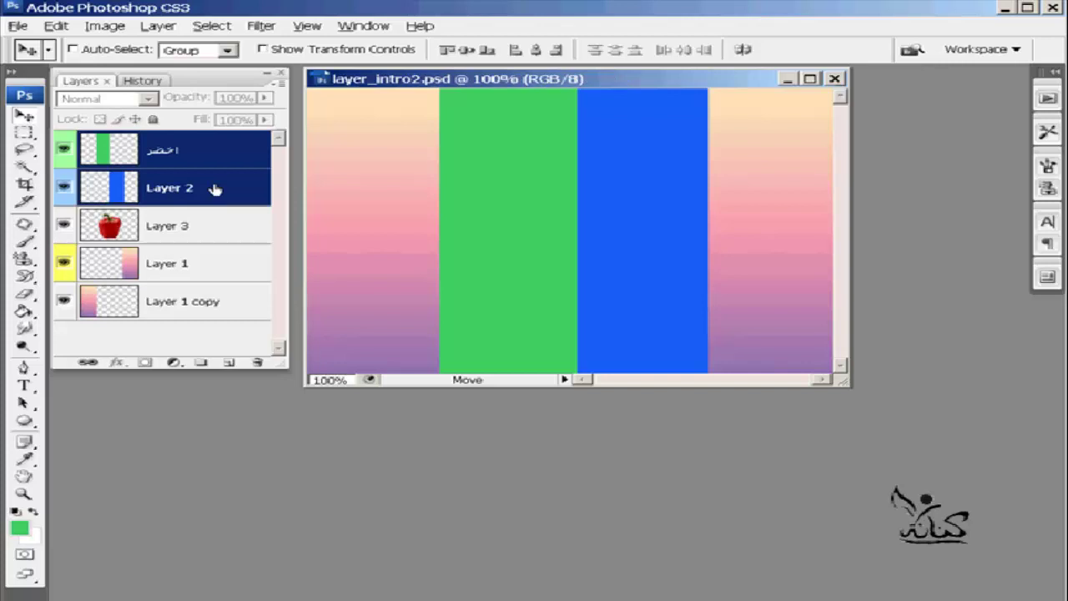
right_click(219, 188)
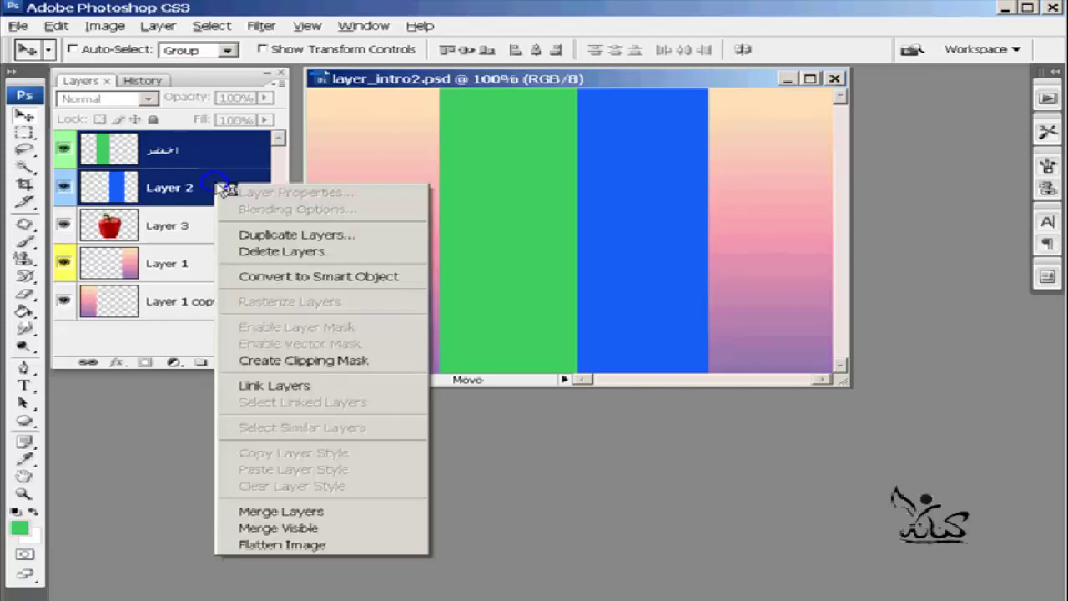
left_click(275, 364)
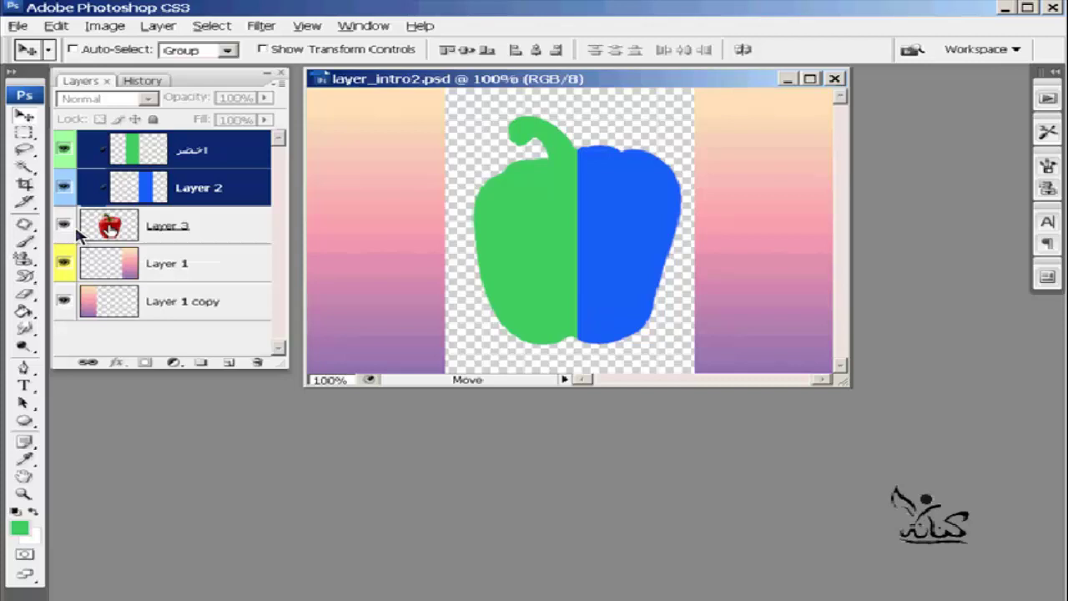
Step: Hide the strip layers and enlarge the pepper with Show Transform Controls handles
left_click(172, 227)
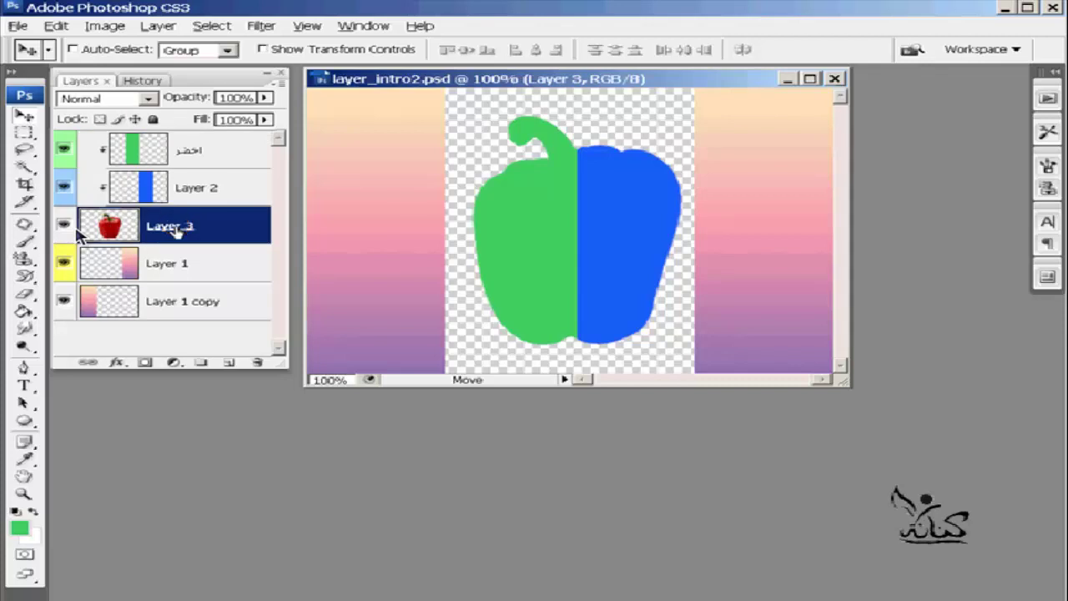
left_click_drag(64, 189, 65, 148)
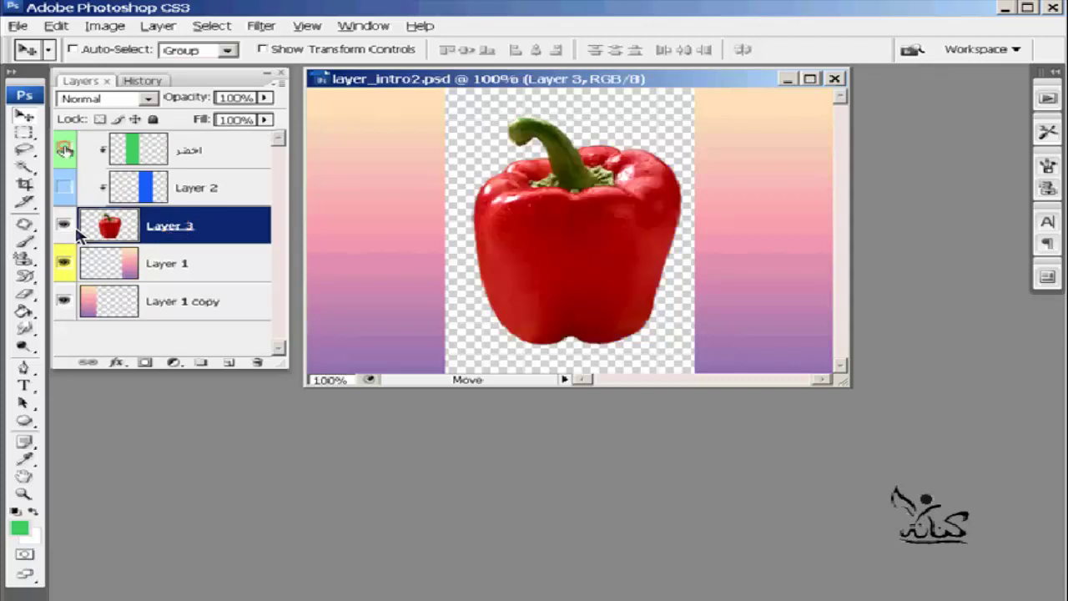
left_click(263, 50)
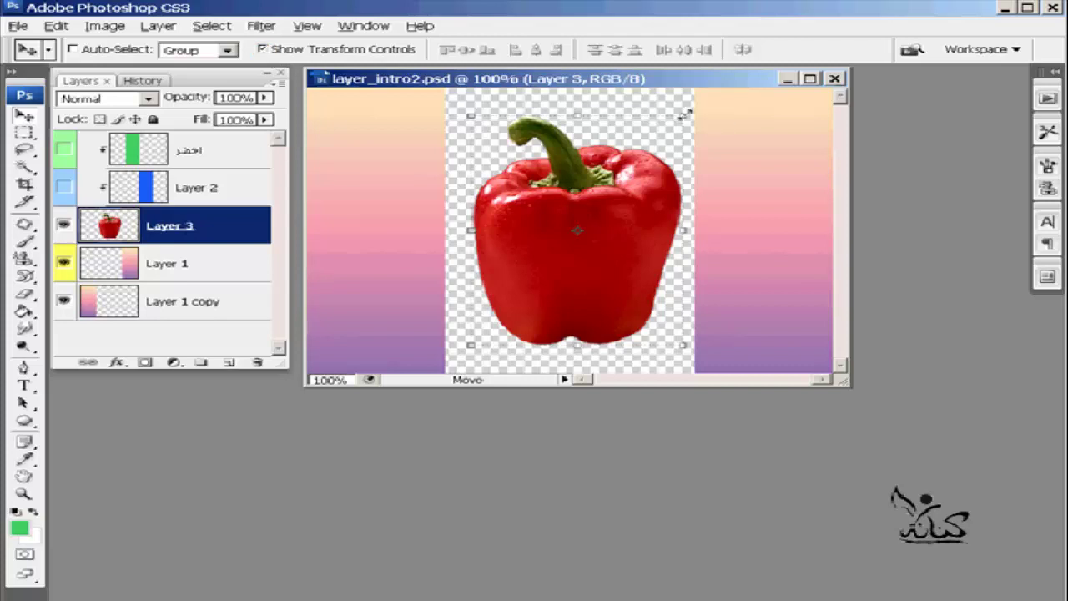
left_click_drag(685, 114, 720, 102)
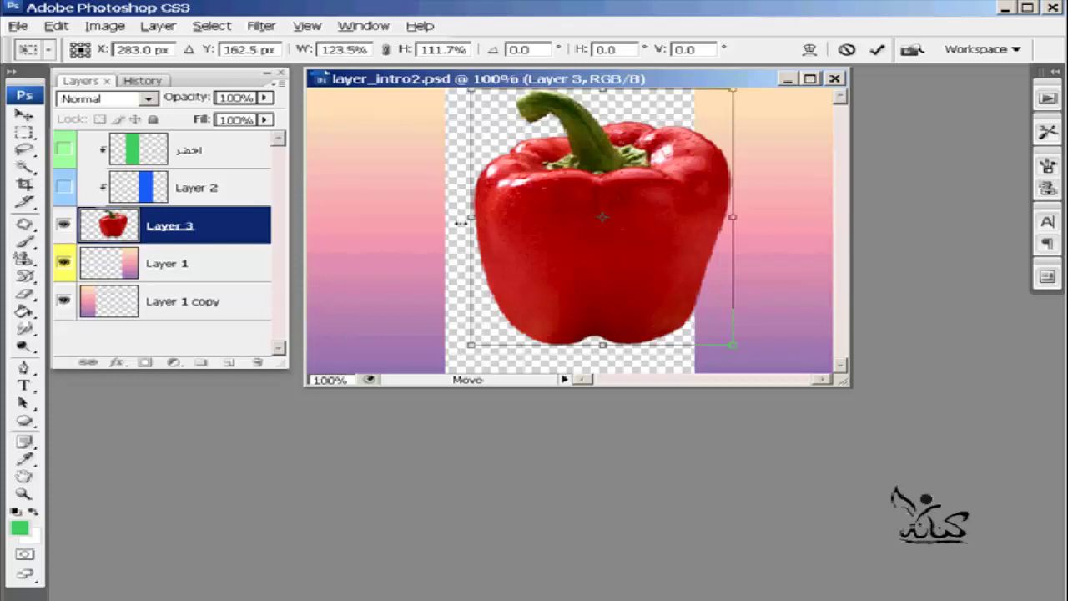
left_click_drag(455, 356, 409, 366)
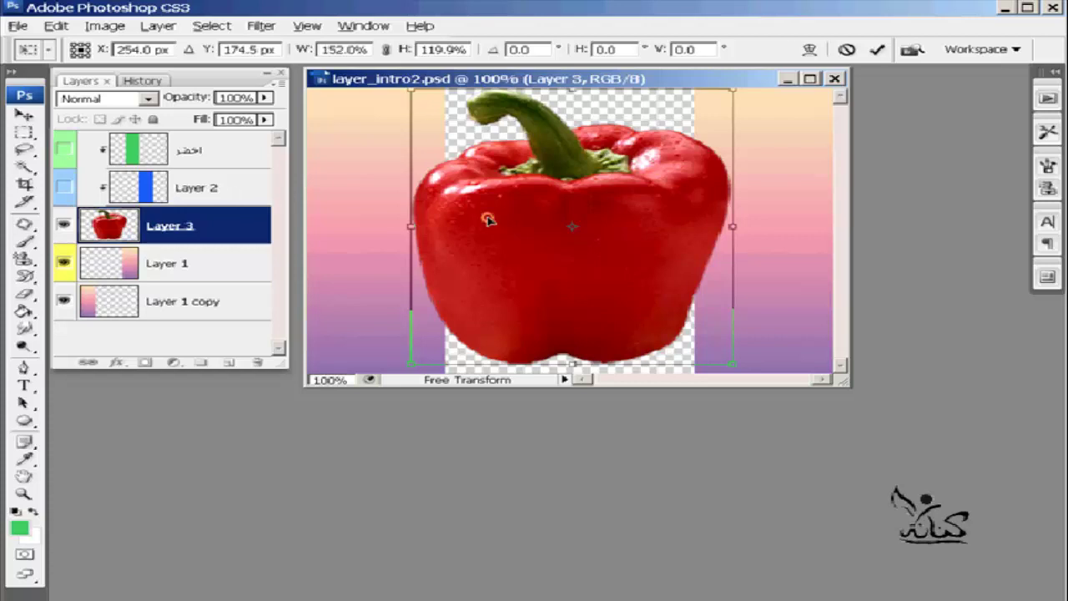
key("Return")
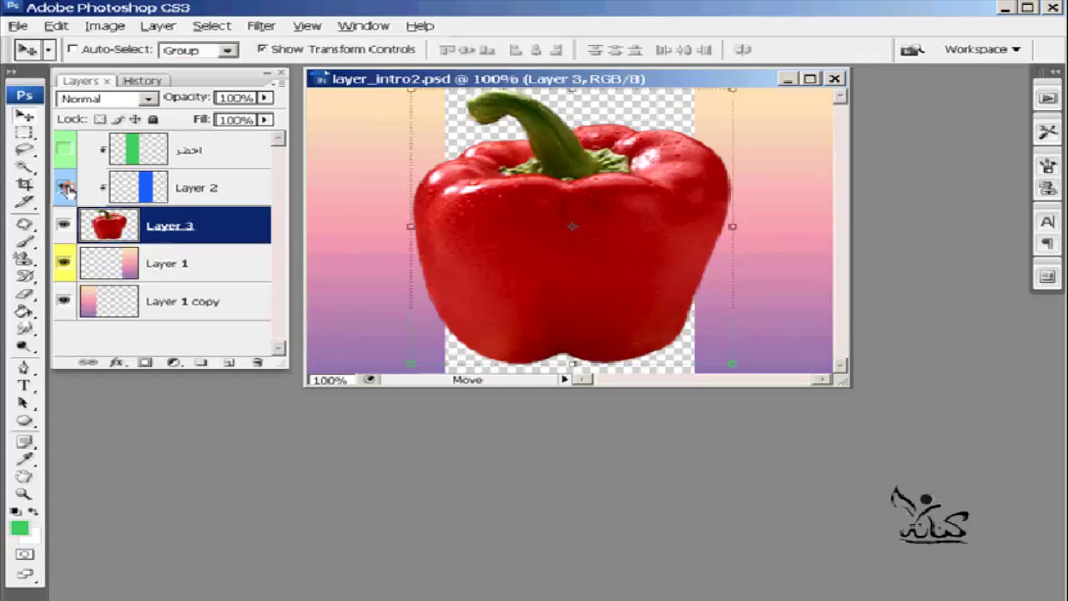
Step: Show the green and blue strips again and shift the enlarged pepper so red edges peek out
left_click_drag(67, 188, 67, 155)
left_click(65, 152)
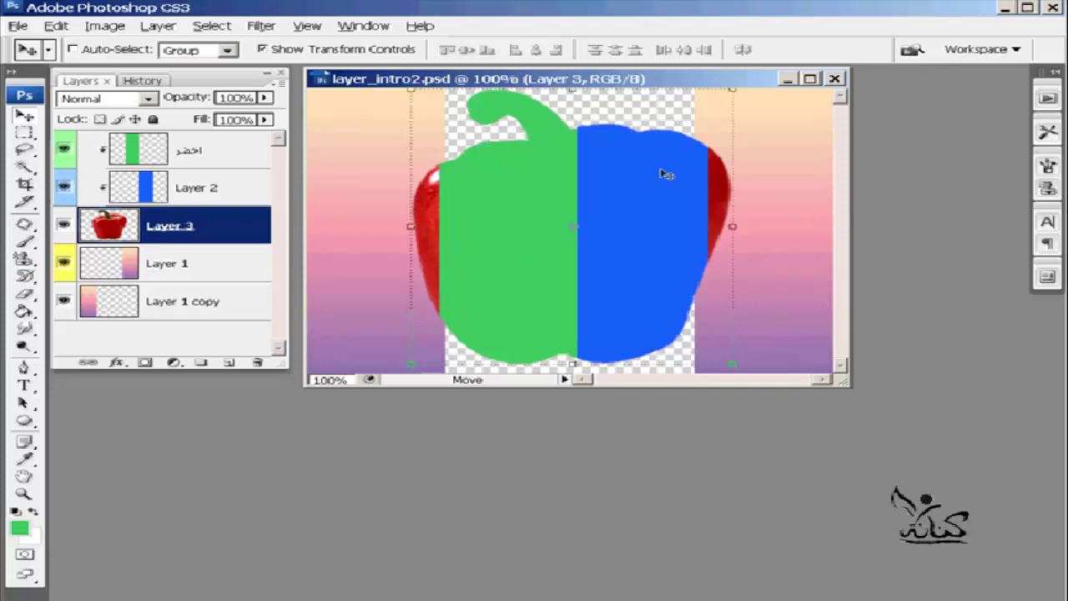
mouse_move(616, 226)
left_mouse_down()
mouse_move(580, 229)
mouse_move(678, 224)
mouse_move(645, 230)
left_mouse_up()
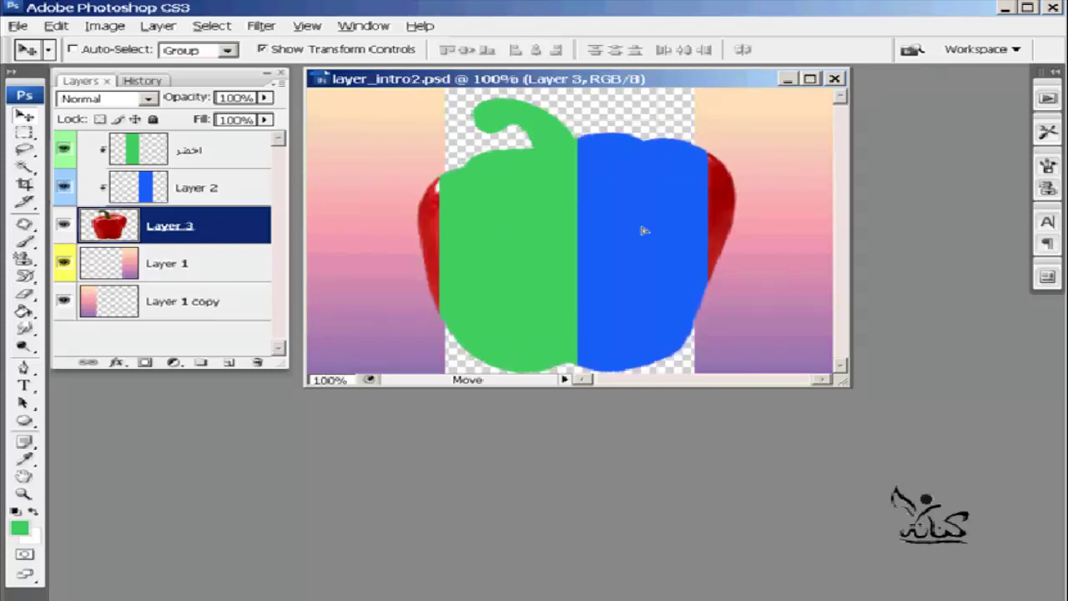
left_click(648, 230)
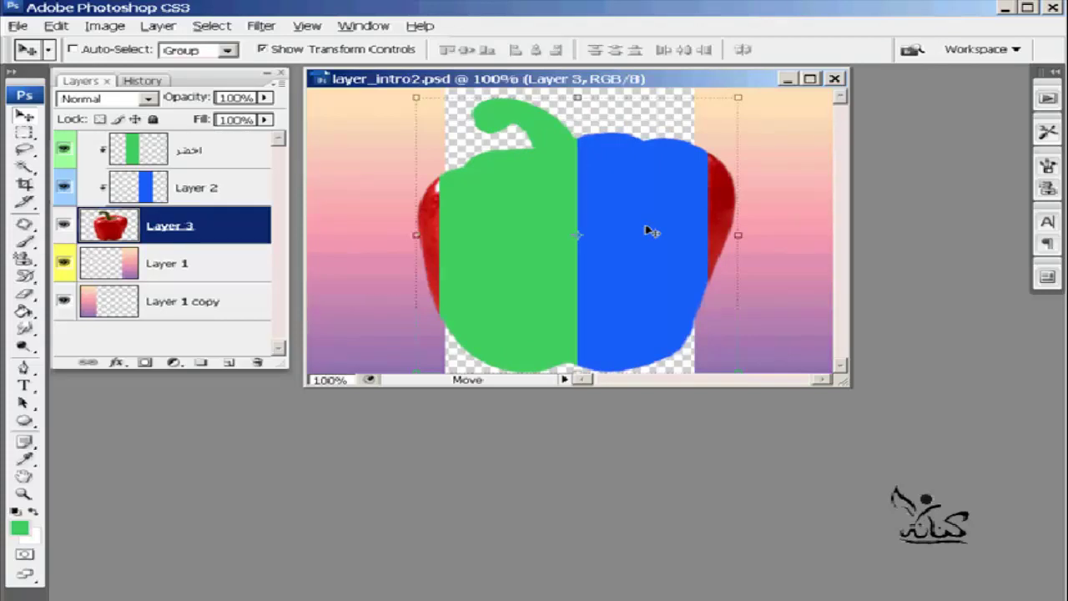
left_click(142, 81)
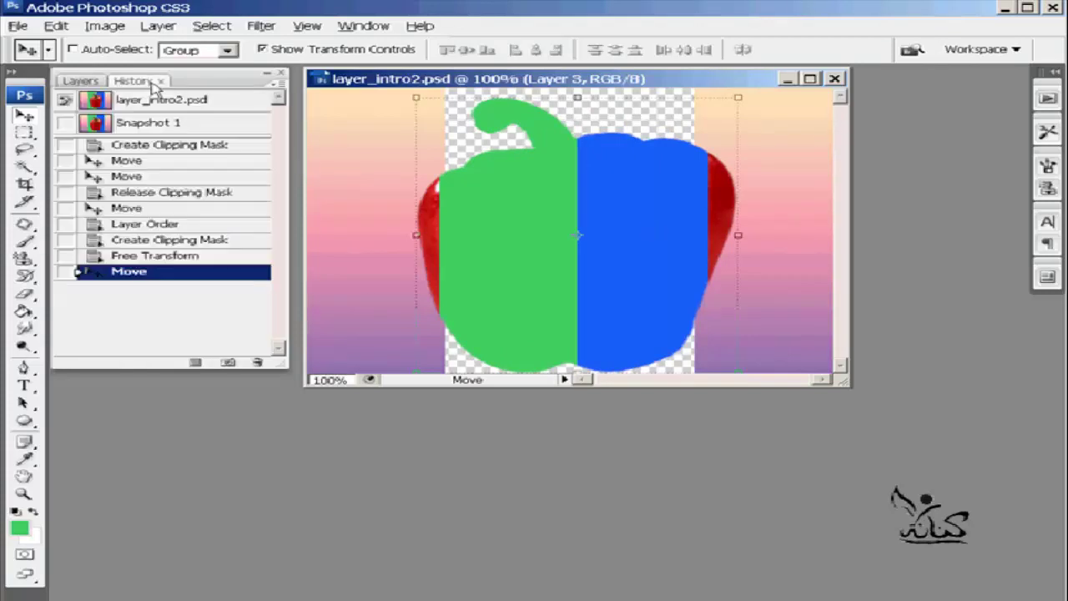
Step: Revert to Snapshot 1, return to the layer list, and turn off Show Transform Controls
left_click(143, 125)
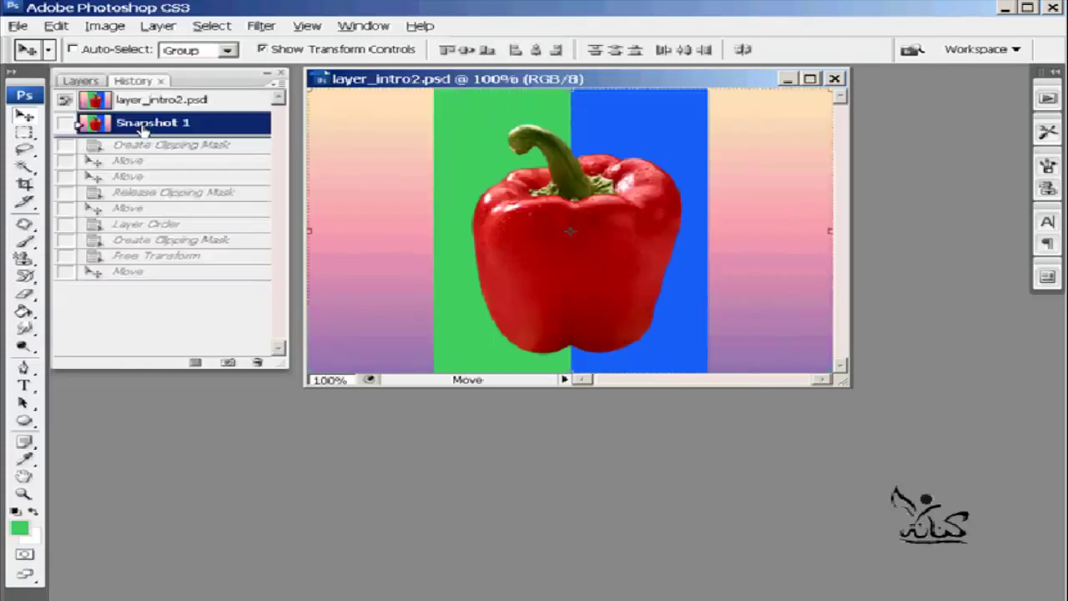
left_click(80, 80)
left_click(262, 50)
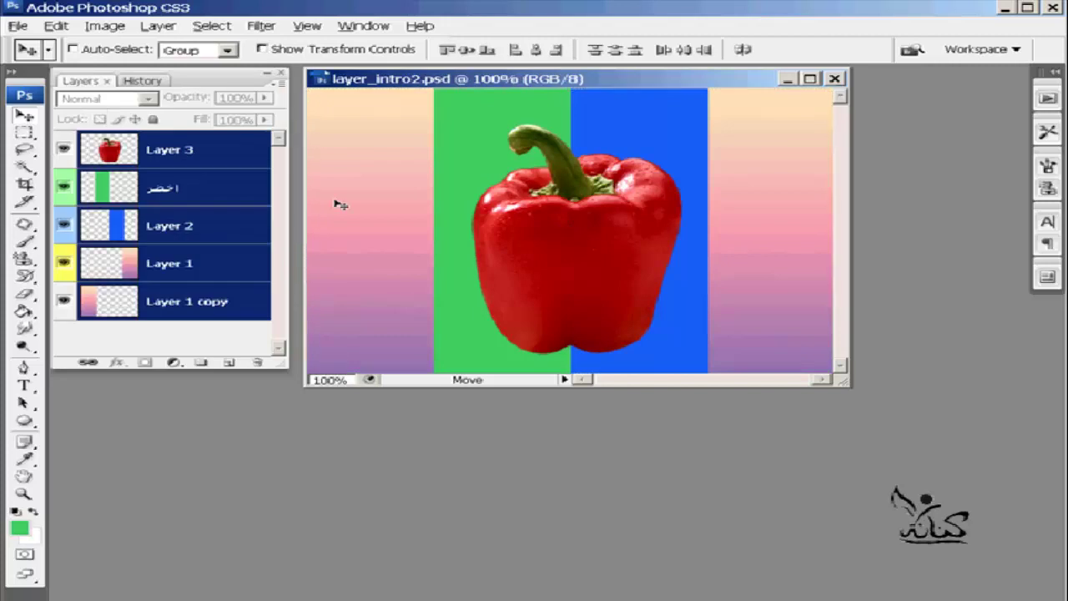